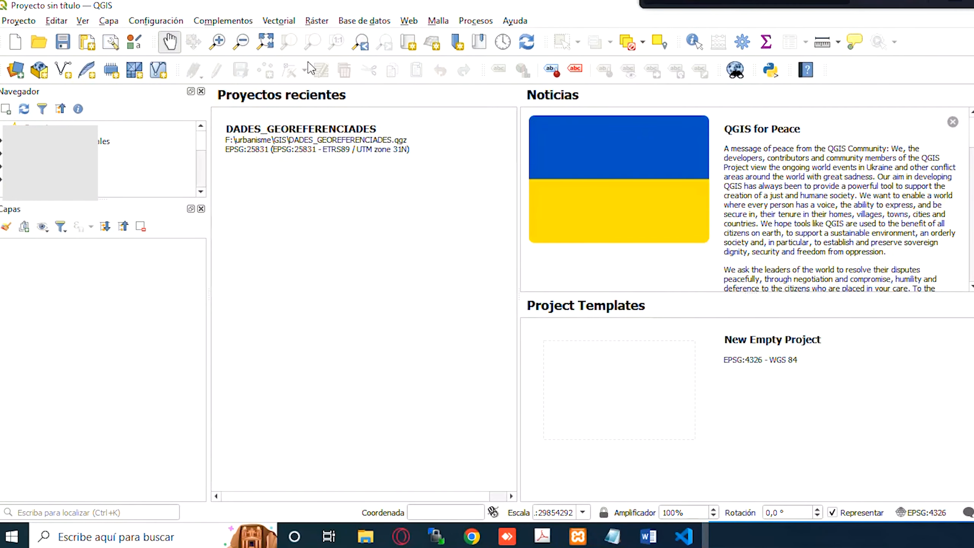
# - Open the vector layer data source manager with MySQL as the database type
pyautogui.click(103, 23)
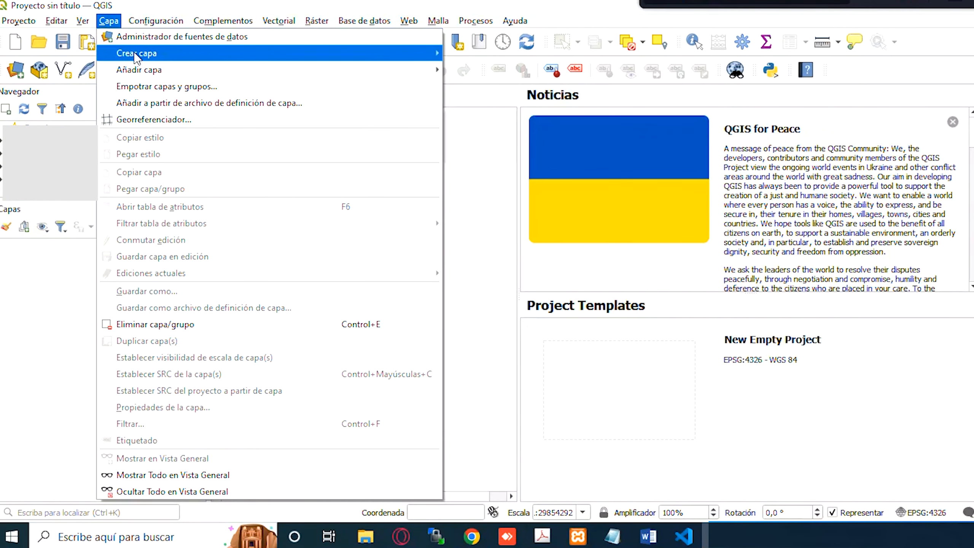
pyautogui.moveTo(142, 68)
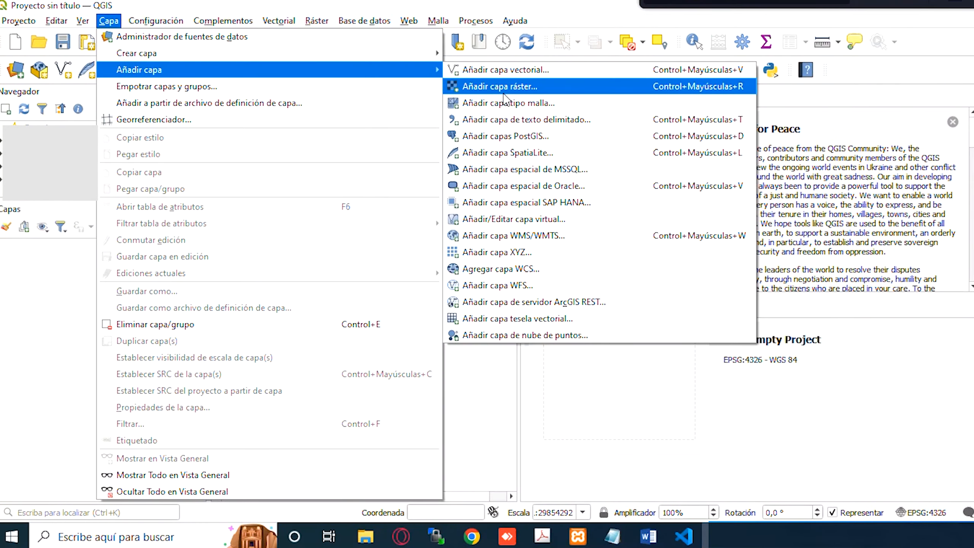
pyautogui.click(522, 70)
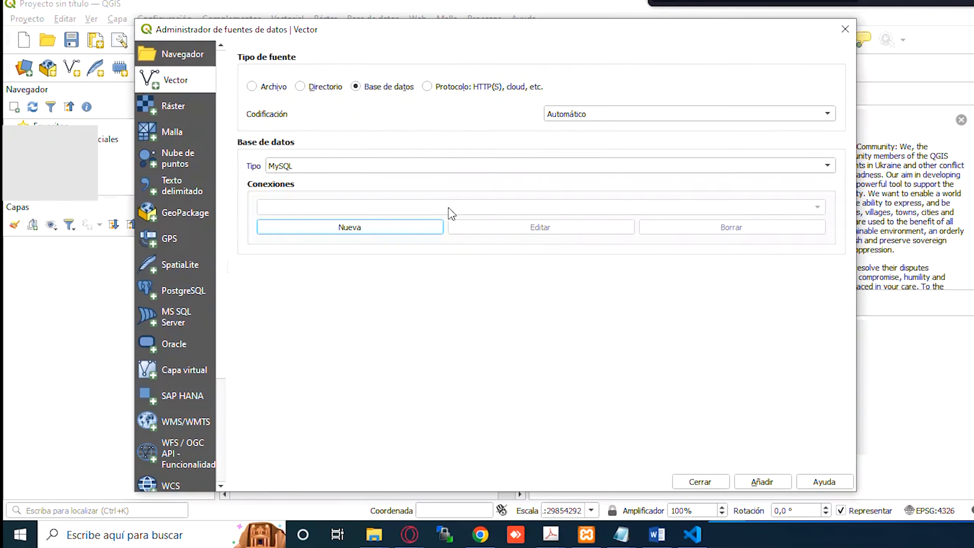
pyautogui.click(329, 165)
pyautogui.click(329, 165)
# - Create a new MySQL connection named PROYECTO and move on to the server field
pyautogui.click(378, 228)
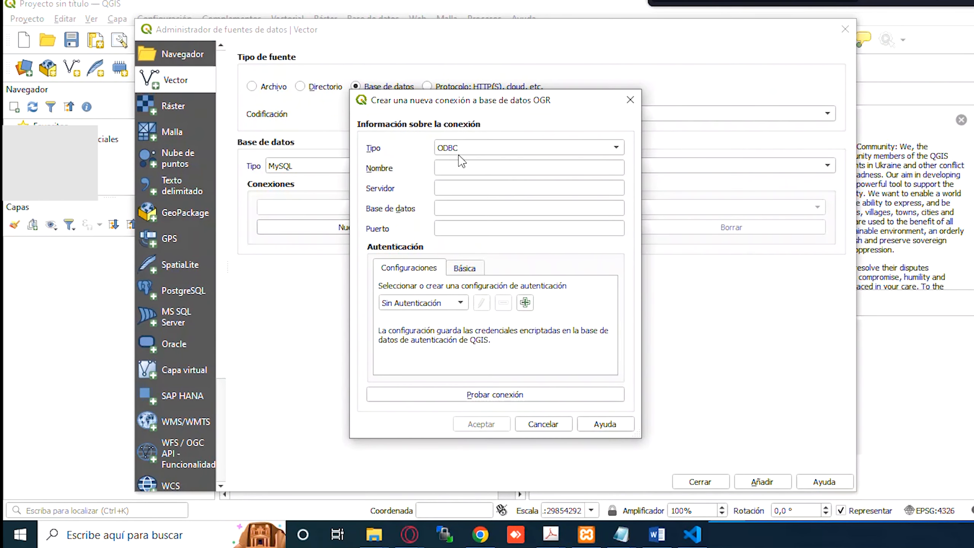
pyautogui.click(459, 154)
pyautogui.click(462, 191)
pyautogui.click(470, 168)
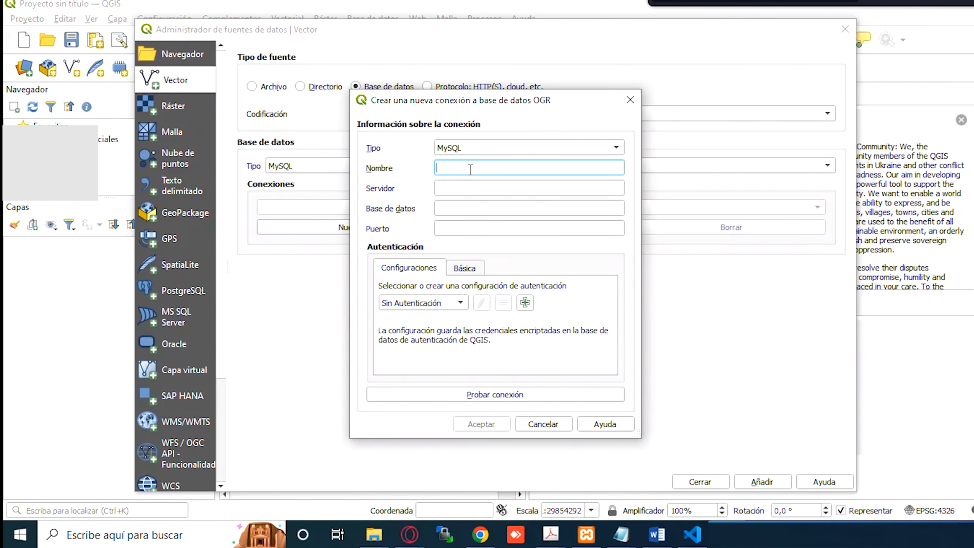
pyautogui.write('PROYECTO')
pyautogui.press('Tab')
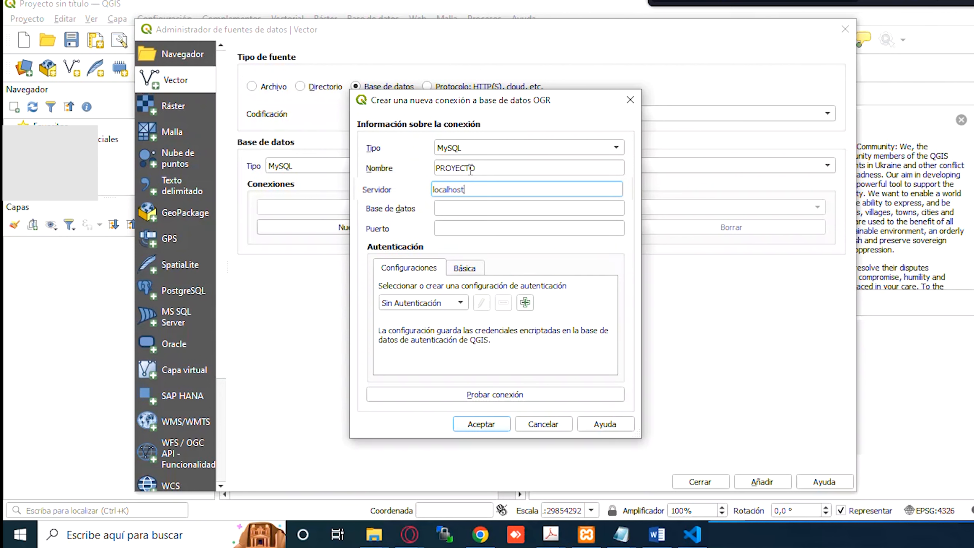
# - Fill in database mapas and port 3306, then run ipconfig in a Command Prompt
pyautogui.press('Tab')
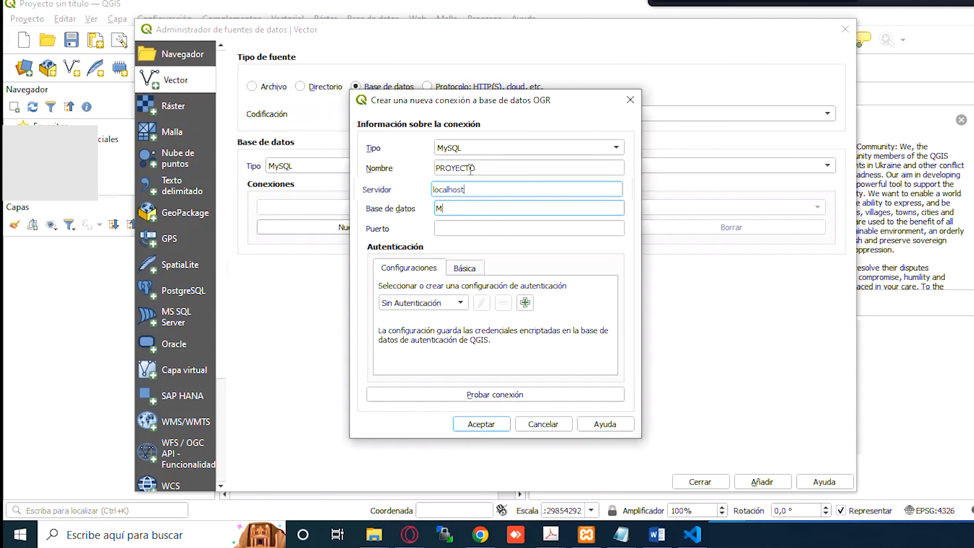
pyautogui.press('Tab')
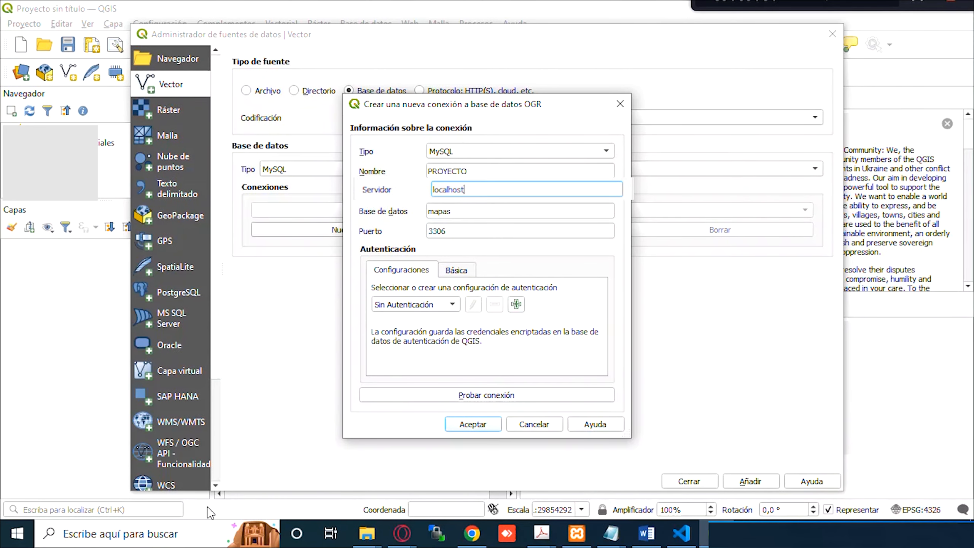
pyautogui.click(185, 545)
pyautogui.write('cmd')
pyautogui.press('Return')
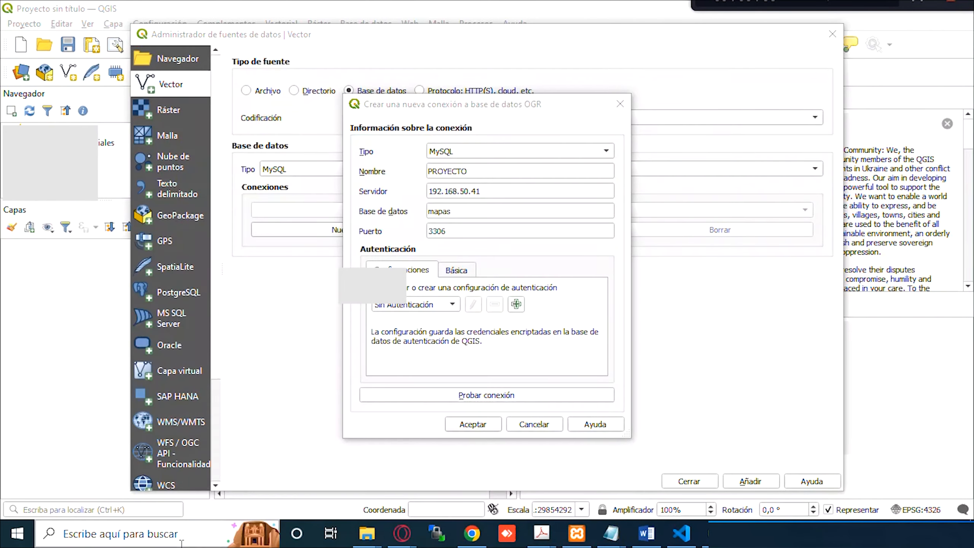
pyautogui.write('ipconfig')
pyautogui.press('Return')
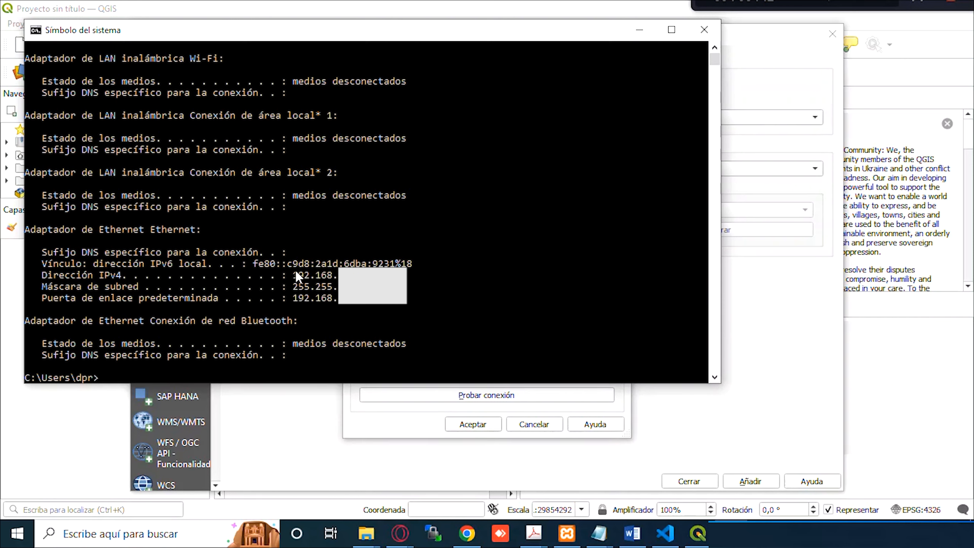
# - Rerun ipconfig, then close the Command Prompt window
pyautogui.write('ipconfig')
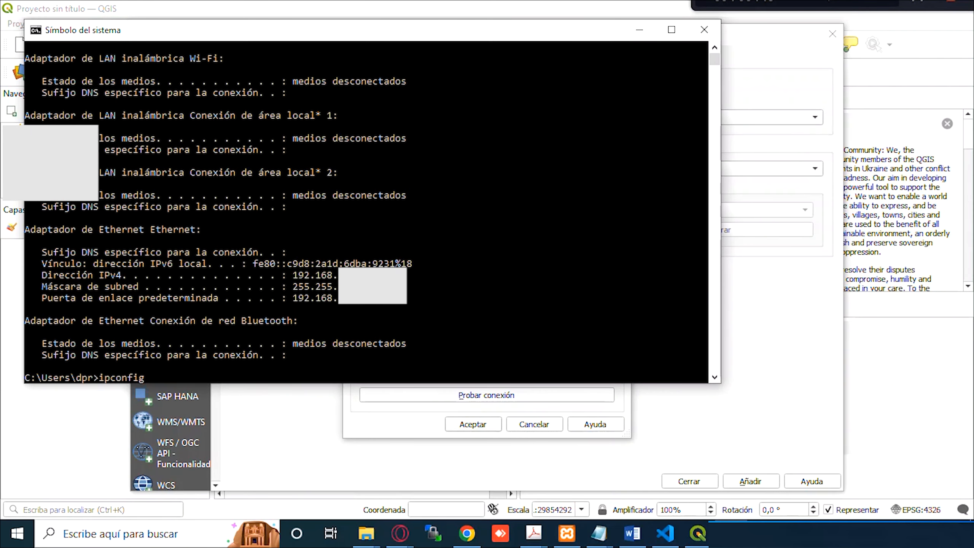
pyautogui.click(703, 29)
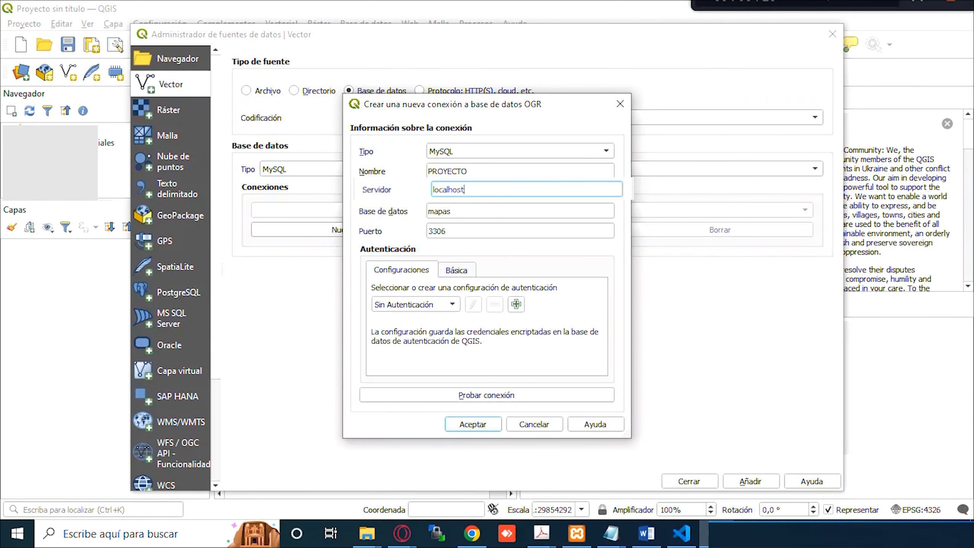
# - Look up the public IP address on the cualesmiip.com site in Chrome
pyautogui.click(474, 532)
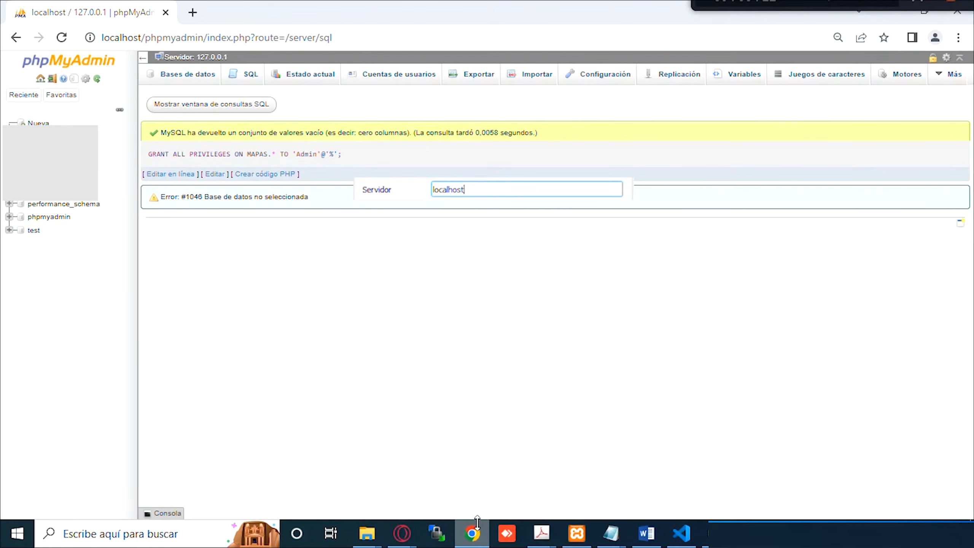
pyautogui.click(193, 13)
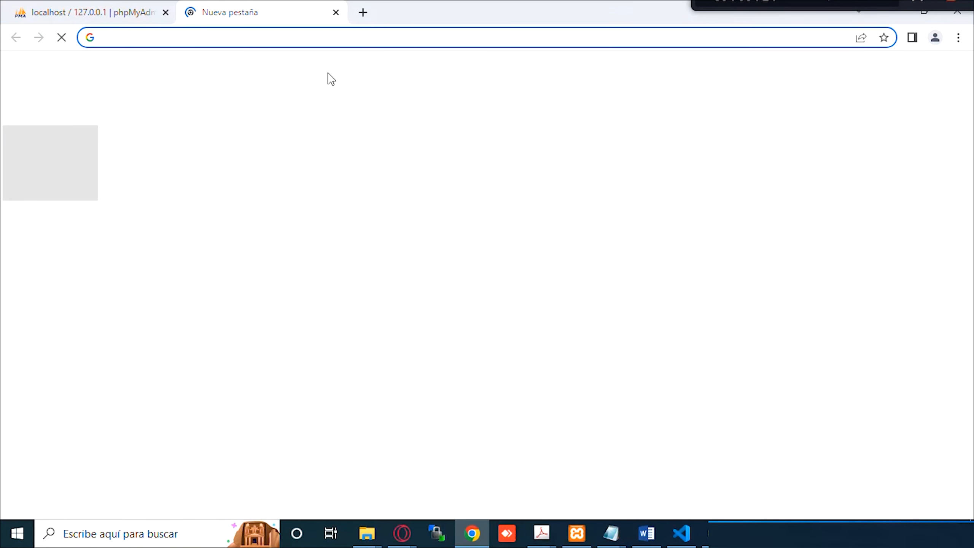
pyautogui.write('cualesmiip')
pyautogui.press('Return')
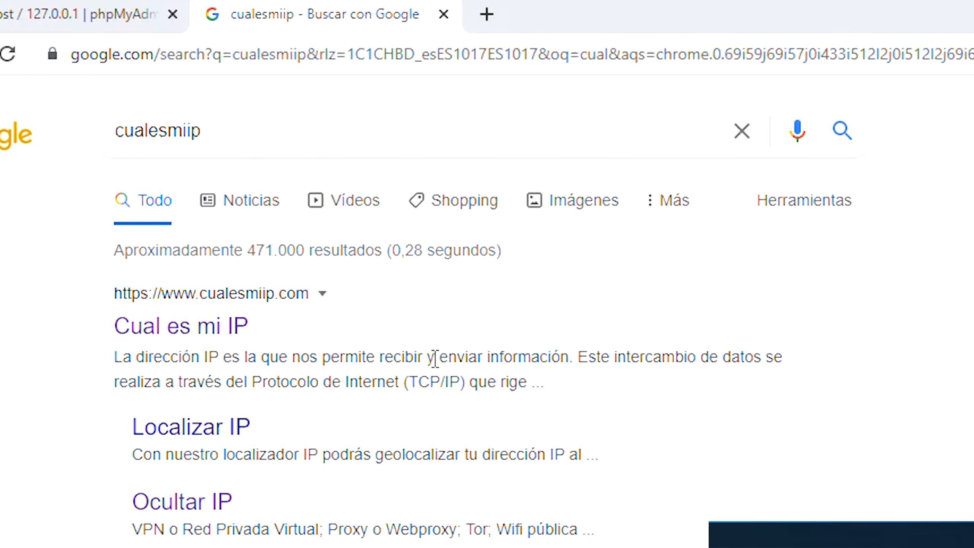
pyautogui.click(238, 324)
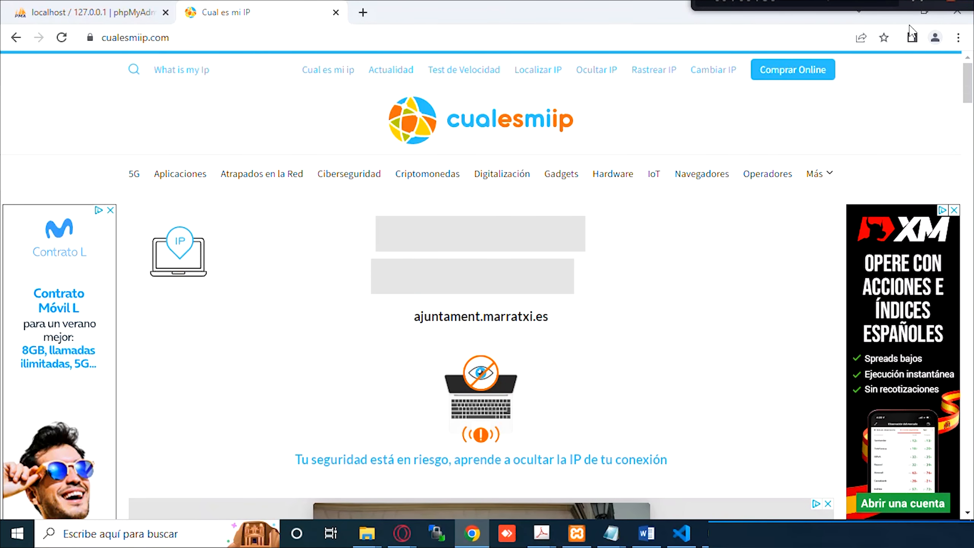
# - Cross-check database mapas in phpMyAdmin and MySQL port 3306 in XAMPP against the connection
pyautogui.click(721, 532)
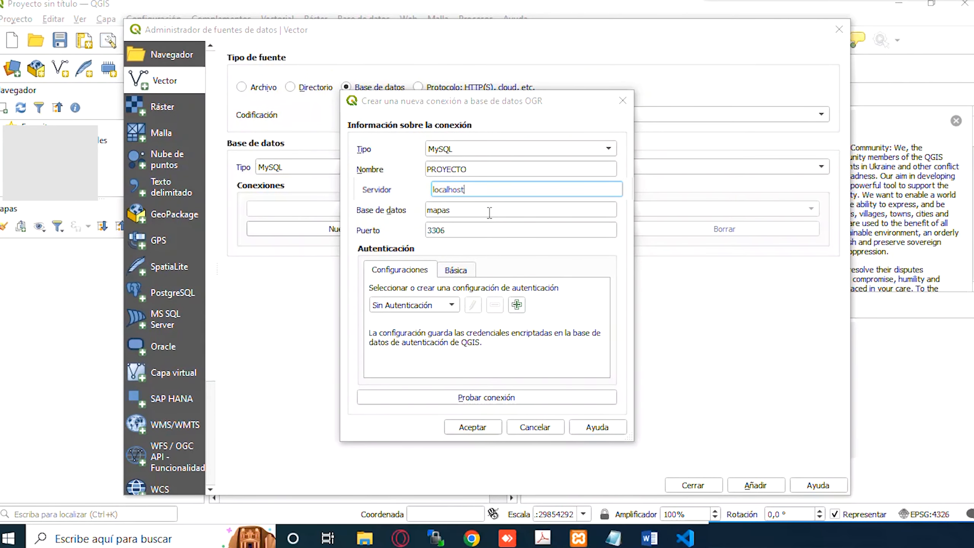
pyautogui.doubleClick(489, 212)
pyautogui.click(472, 538)
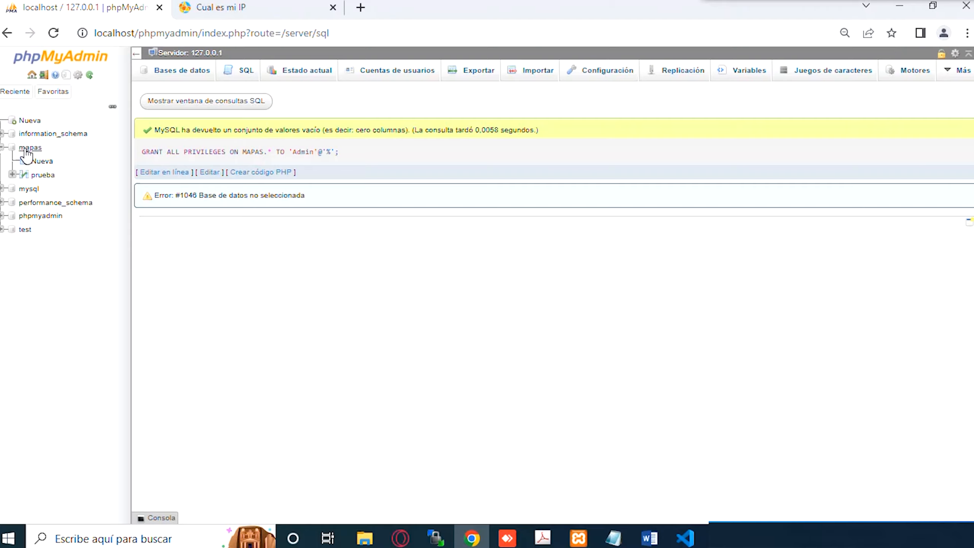
pyautogui.click(472, 539)
pyautogui.click(464, 228)
pyautogui.moveTo(463, 229); pyautogui.dragTo(407, 233)
pyautogui.click(579, 537)
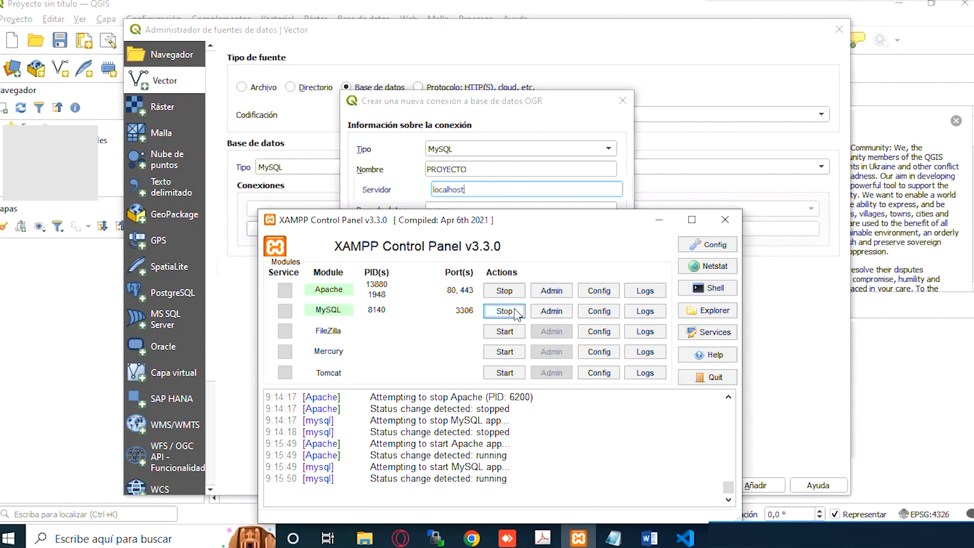
pyautogui.click(656, 221)
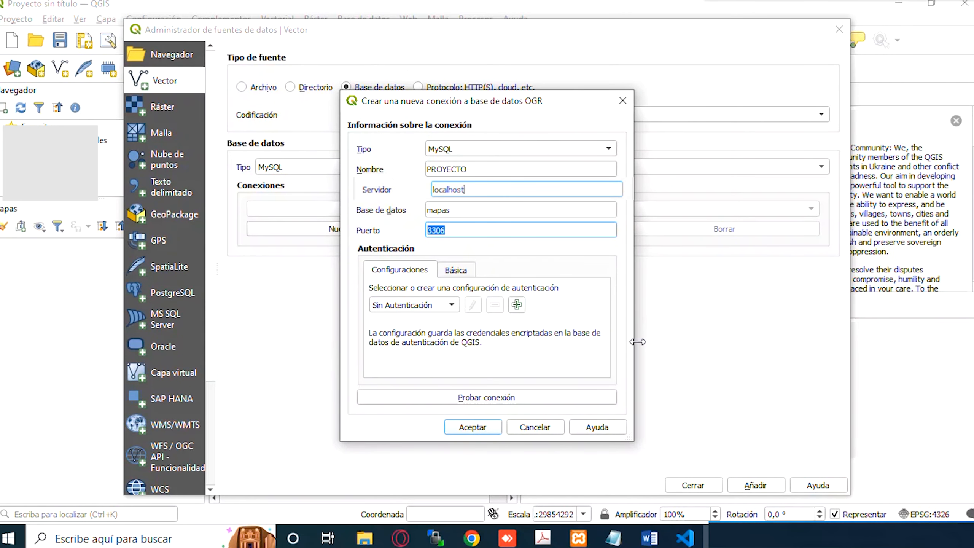
# - Enter the database username and password, save both, and test the connection to mapas
pyautogui.click(456, 270)
pyautogui.click(466, 287)
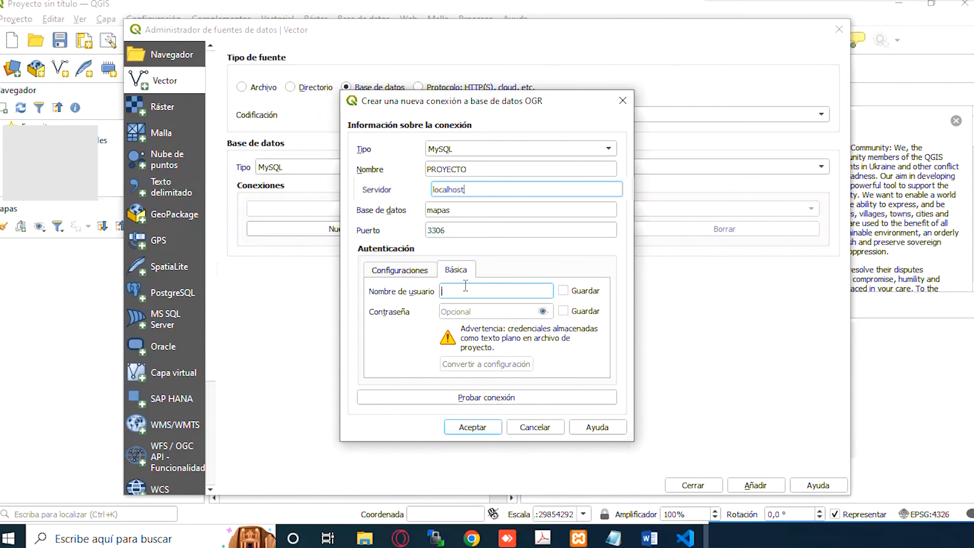
pyautogui.write('Admin')
pyautogui.press('Tab')
pyautogui.press('Tab')
pyautogui.write('1')
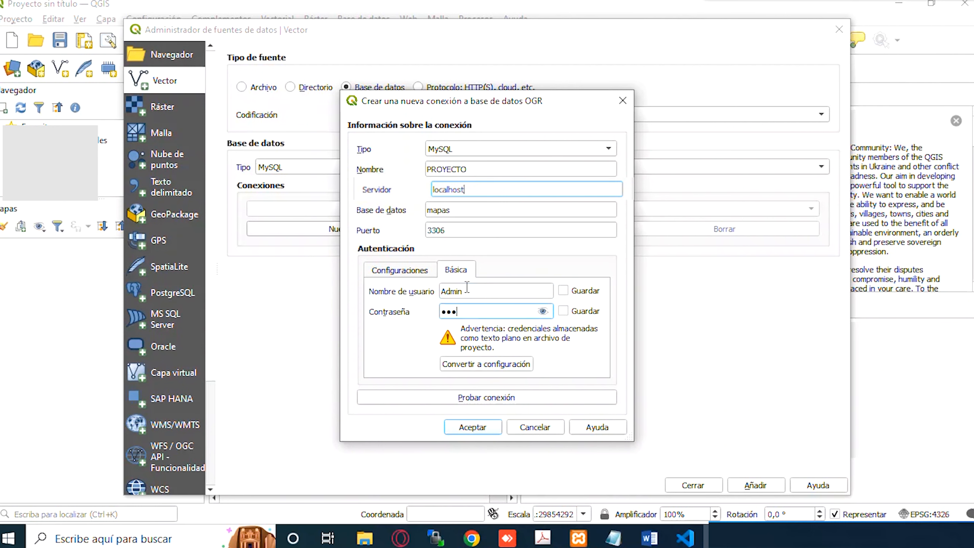
pyautogui.write('234')
pyautogui.click(542, 311)
pyautogui.click(563, 311)
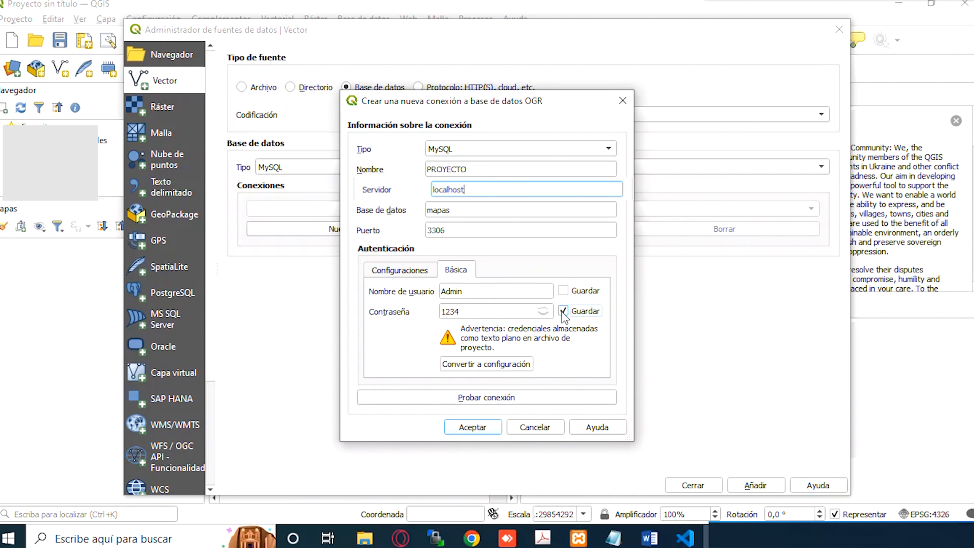
pyautogui.click(567, 290)
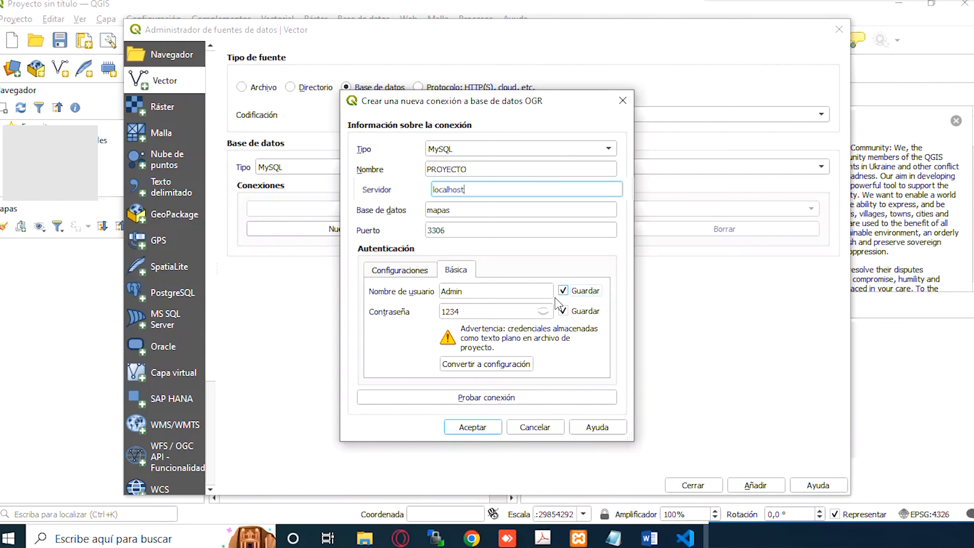
pyautogui.click(535, 397)
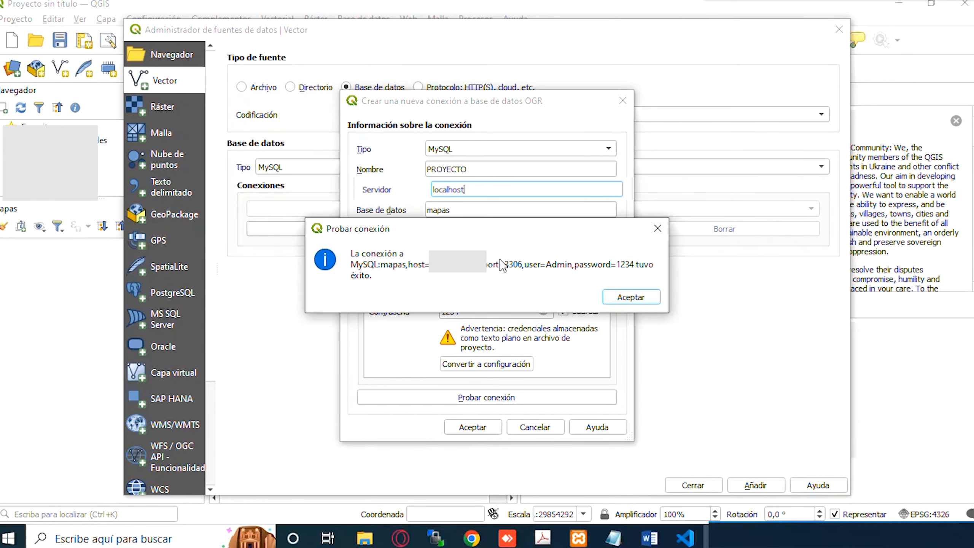
pyautogui.click(781, 3)
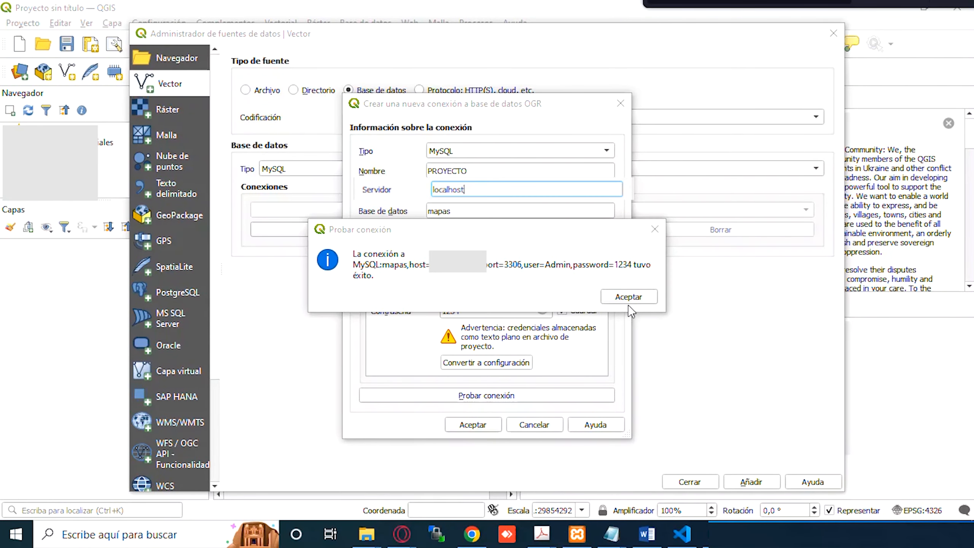
# - Save the PROYECTO connection and add the mapas — prueba table as a layer
pyautogui.click(638, 301)
pyautogui.click(638, 301)
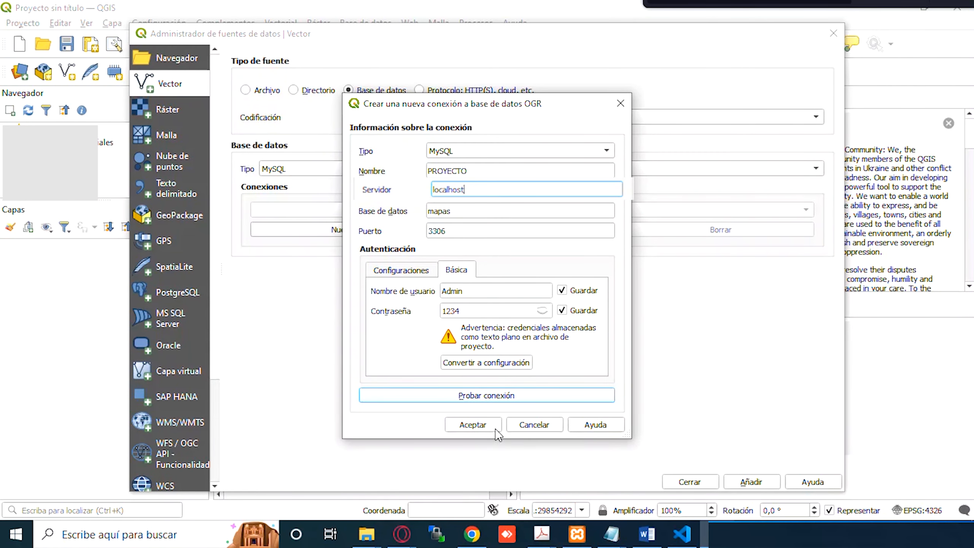
pyautogui.click(479, 425)
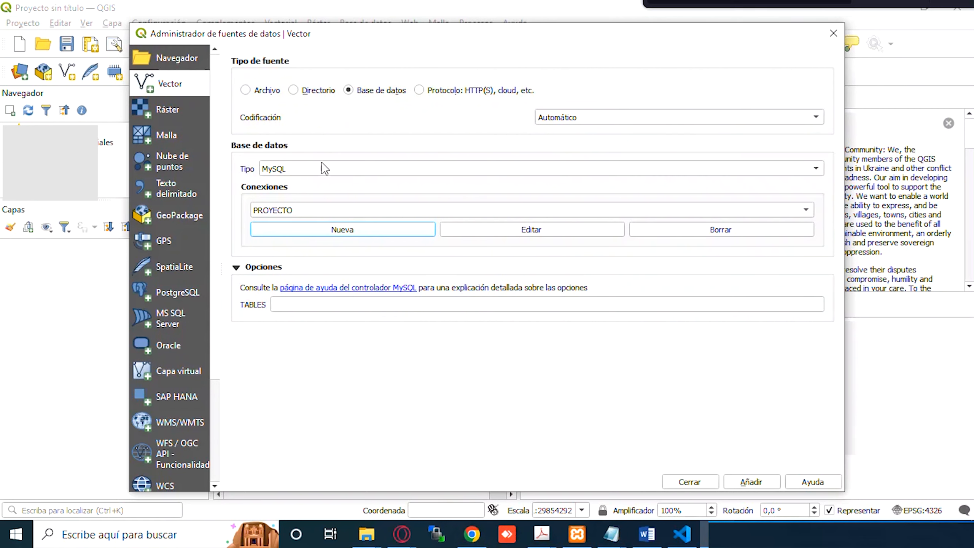
pyautogui.click(750, 483)
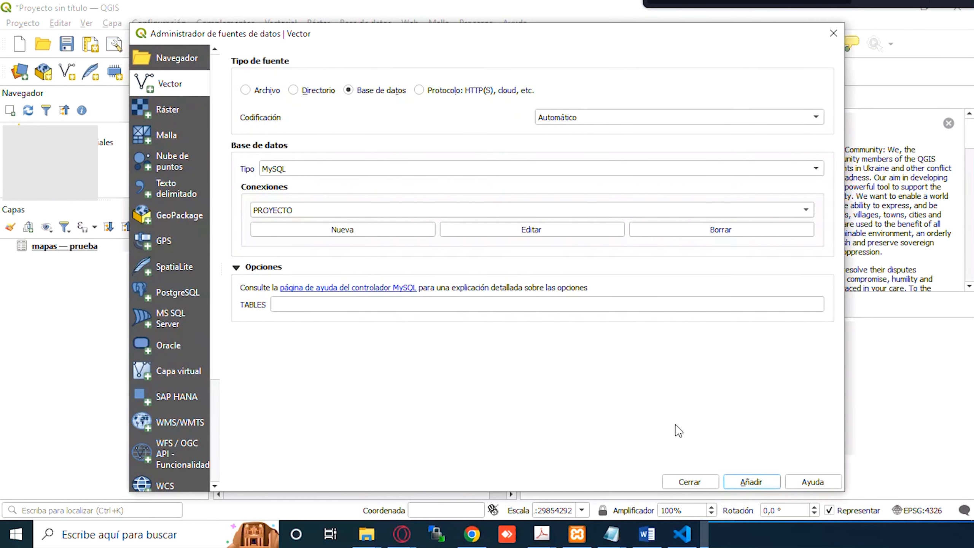
pyautogui.click(833, 34)
# - Open the mapas — prueba attribute table and turn on editing
pyautogui.rightClick(91, 253)
pyautogui.rightClick(79, 247)
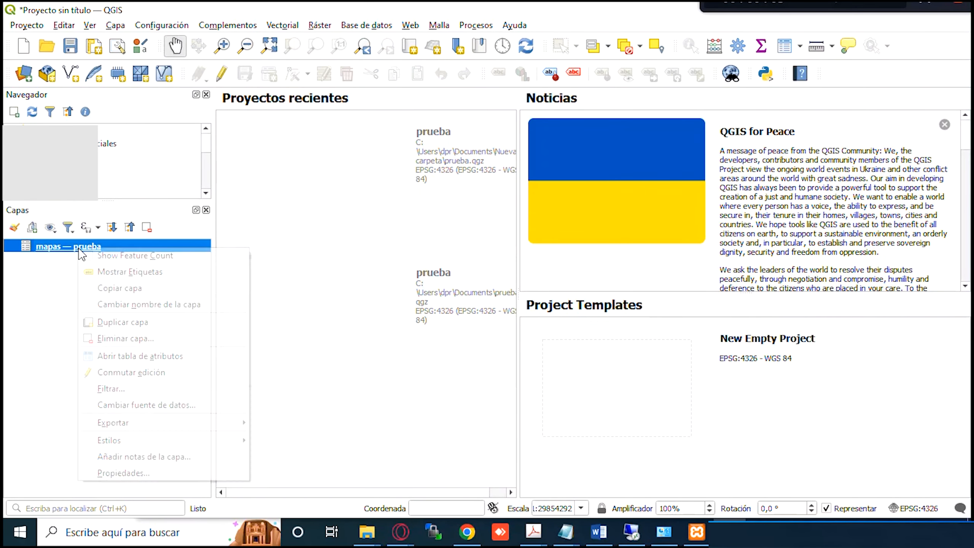
pyautogui.click(143, 357)
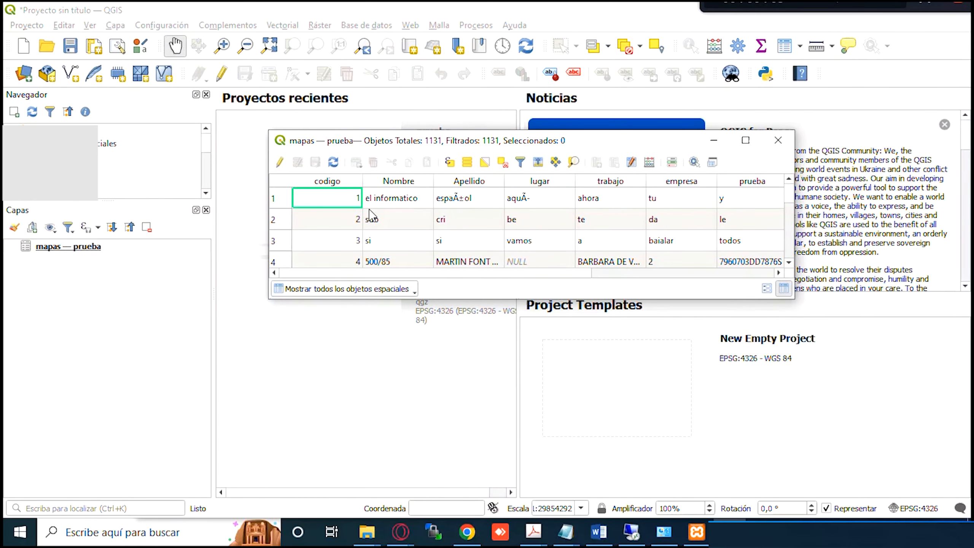
pyautogui.rightClick(351, 204)
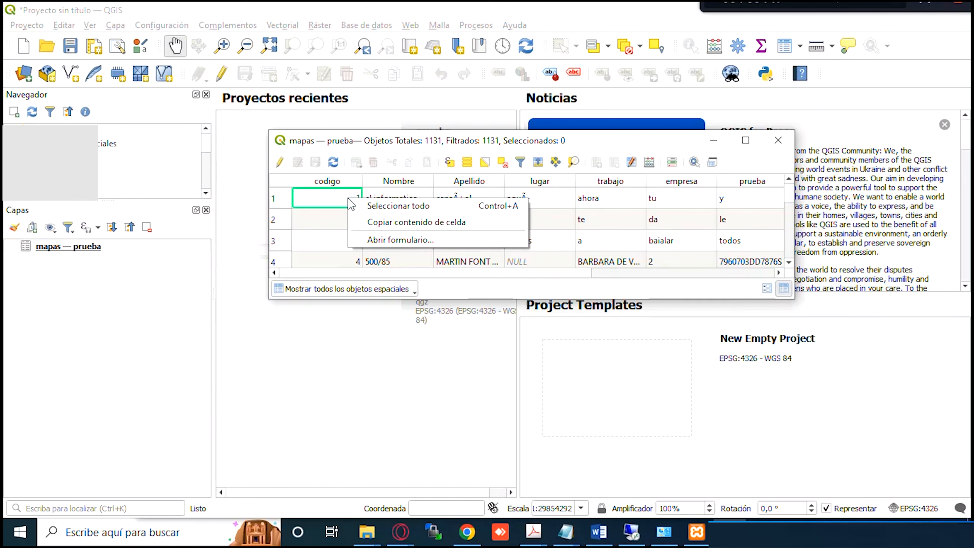
pyautogui.click(277, 165)
# - Change row 1 to codigo 0 and Nombre gggg
pyautogui.doubleClick(352, 218)
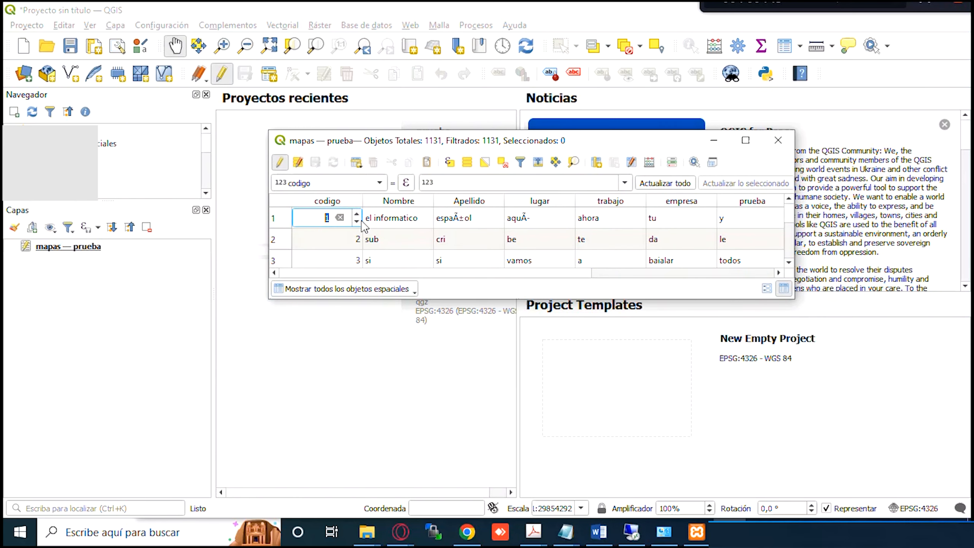
pyautogui.click(357, 221)
pyautogui.doubleClick(409, 218)
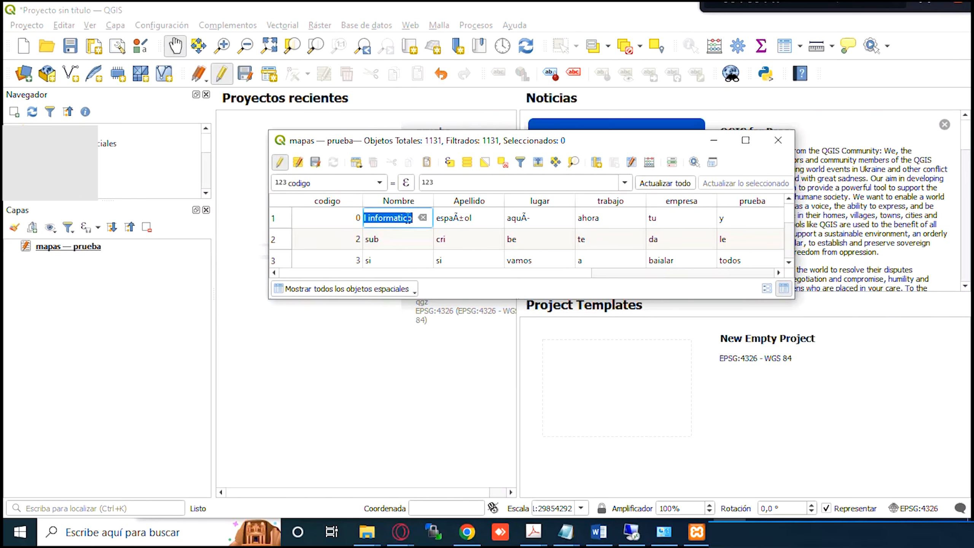
pyautogui.write('gggg')
pyautogui.press('Tab')
pyautogui.doubleClick(400, 218)
pyautogui.click(467, 532)
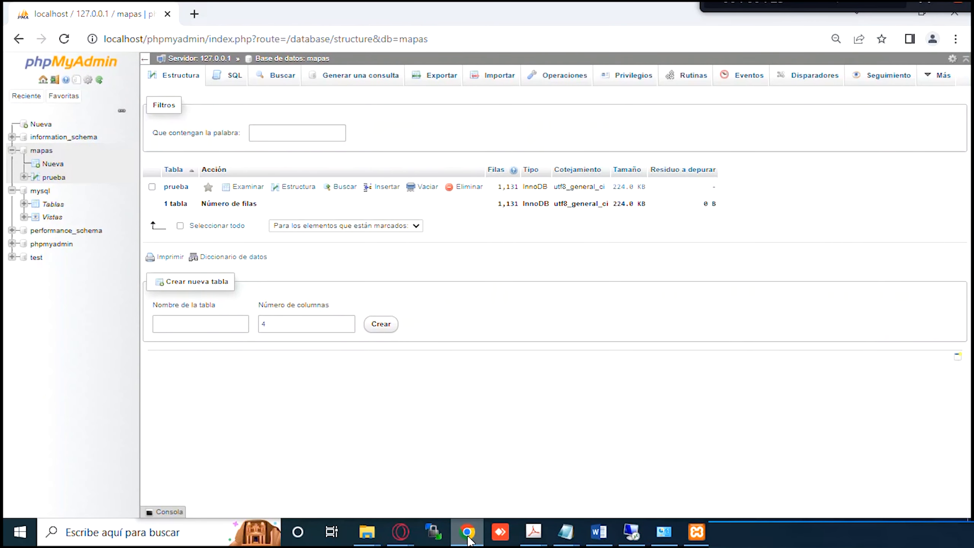
# - Open the SQL editor for mapas and type a draft 'grant select, execute' statement
pyautogui.click(46, 150)
pyautogui.click(224, 85)
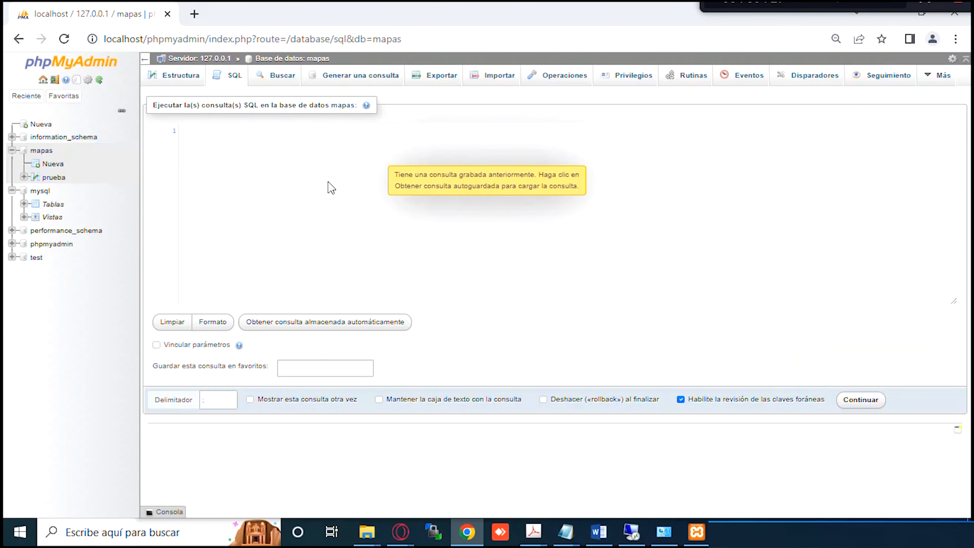
pyautogui.write('grant all ')
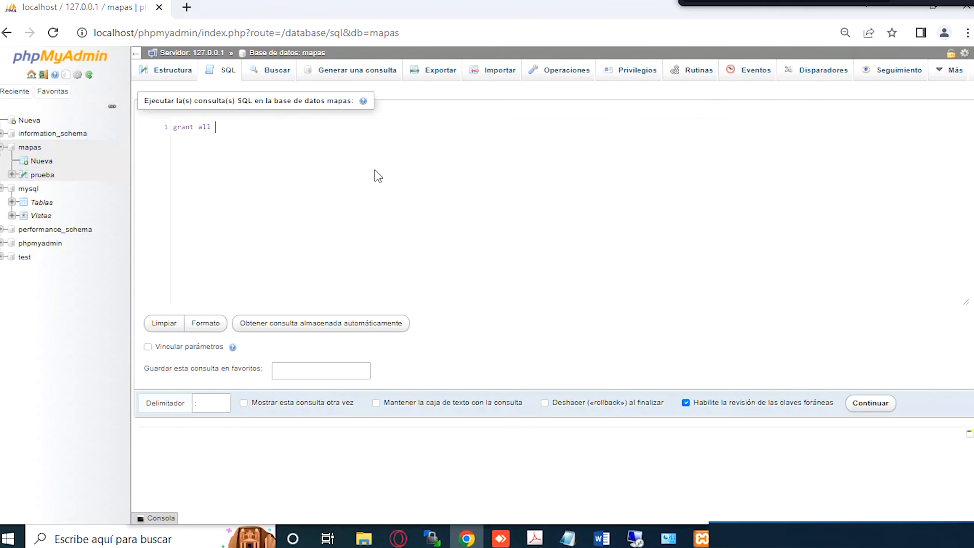
pyautogui.write('privi')
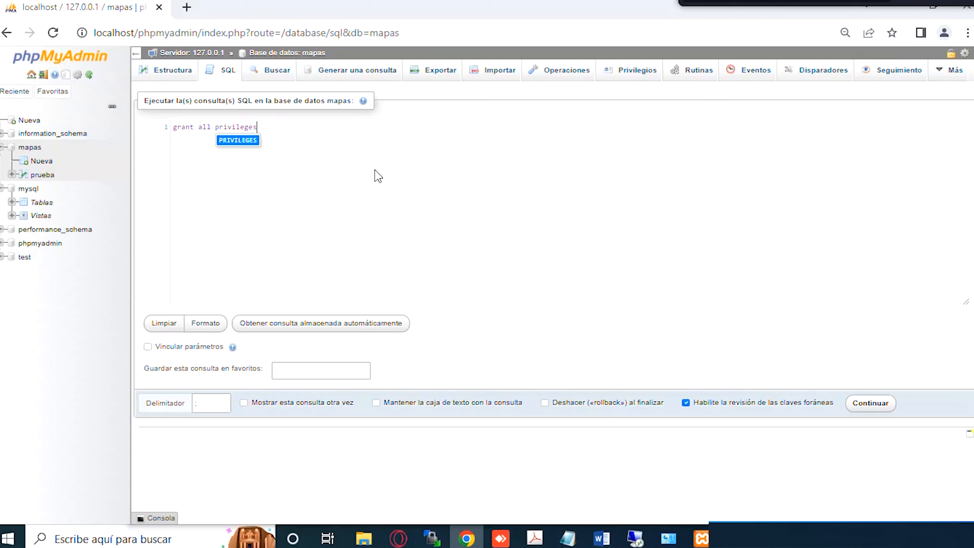
pyautogui.write('lege')
pyautogui.press('BackSpace')
pyautogui.press('BackSpace')
pyautogui.press('BackSpace')
pyautogui.press('BackSpace')
pyautogui.press('BackSpace')
pyautogui.press('BackSpace')
pyautogui.press('BackSpace')
pyautogui.press('BackSpace')
pyautogui.press('BackSpace')
pyautogui.press('BackSpace')
pyautogui.press('BackSpace')
pyautogui.press('BackSpace')
pyautogui.press('BackSpace')
pyautogui.write('select, exec')
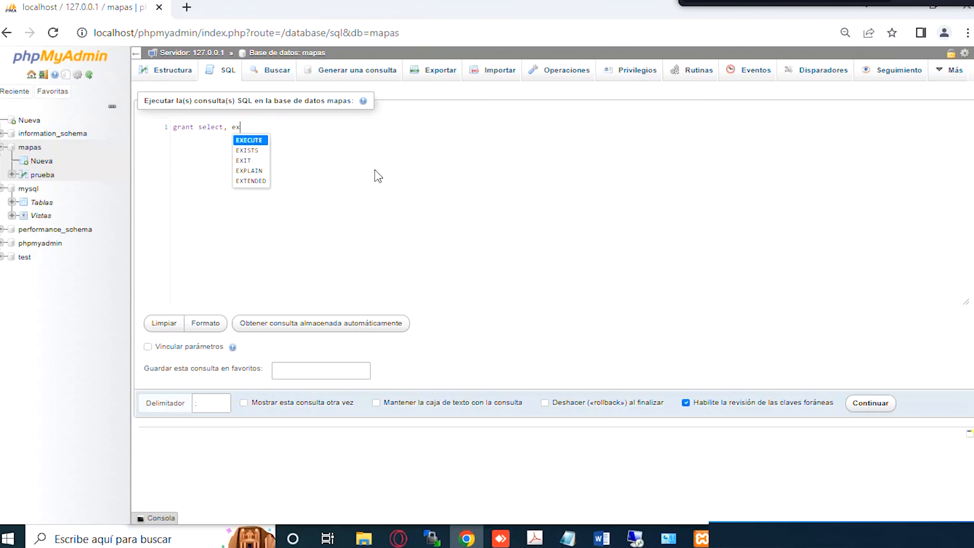
pyautogui.write('ute .....')
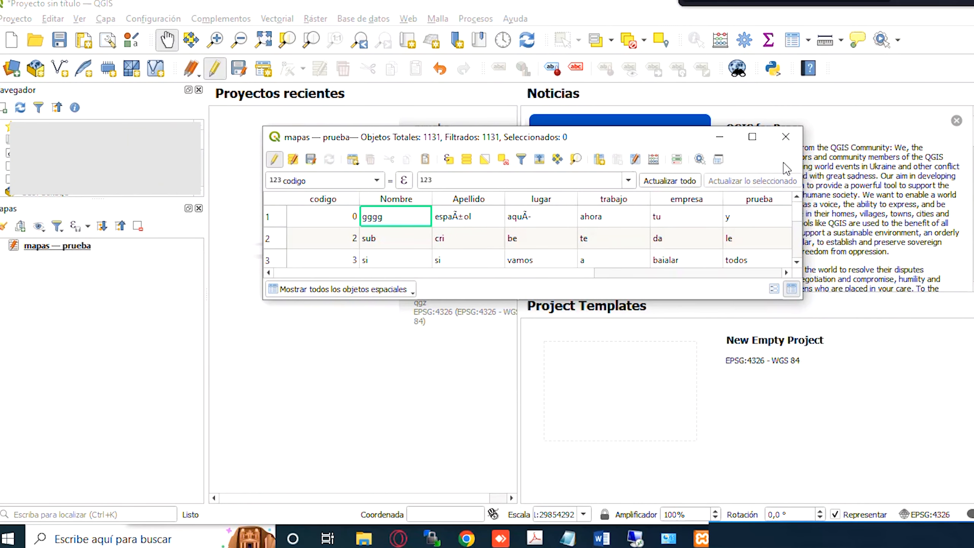
# - Close the attribute table and save the project as prueba.qgz in Nueva carpeta
pyautogui.click(786, 137)
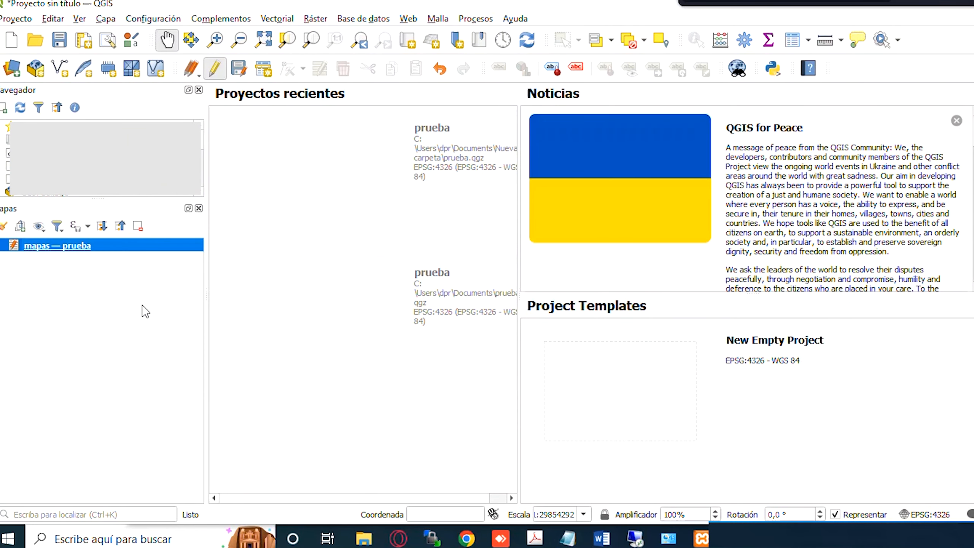
pyautogui.click(15, 19)
pyautogui.click(57, 154)
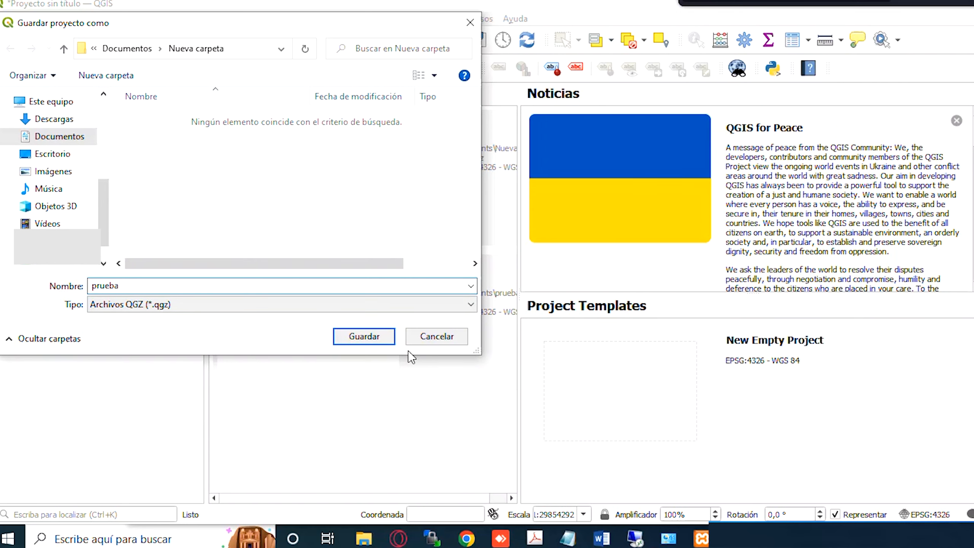
pyautogui.click(393, 335)
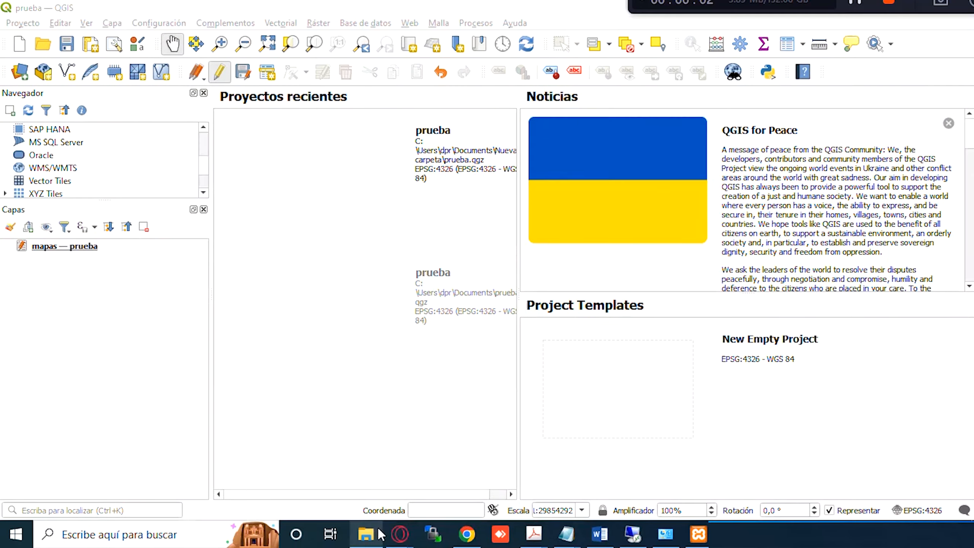
pyautogui.click(371, 534)
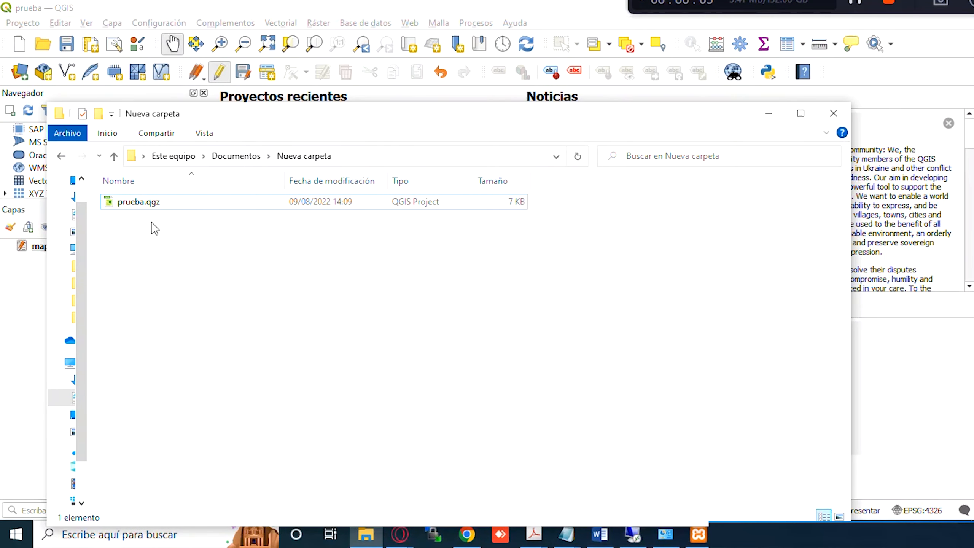
# - Review prueba.qgz's properties and Seguridad permissions, then minimize File Explorer
pyautogui.rightClick(153, 211)
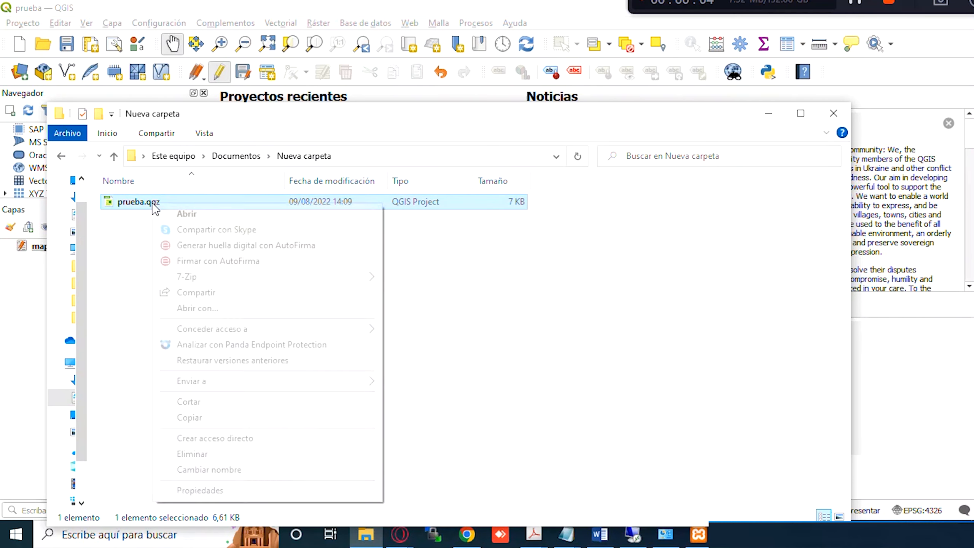
pyautogui.click(246, 492)
pyautogui.click(250, 211)
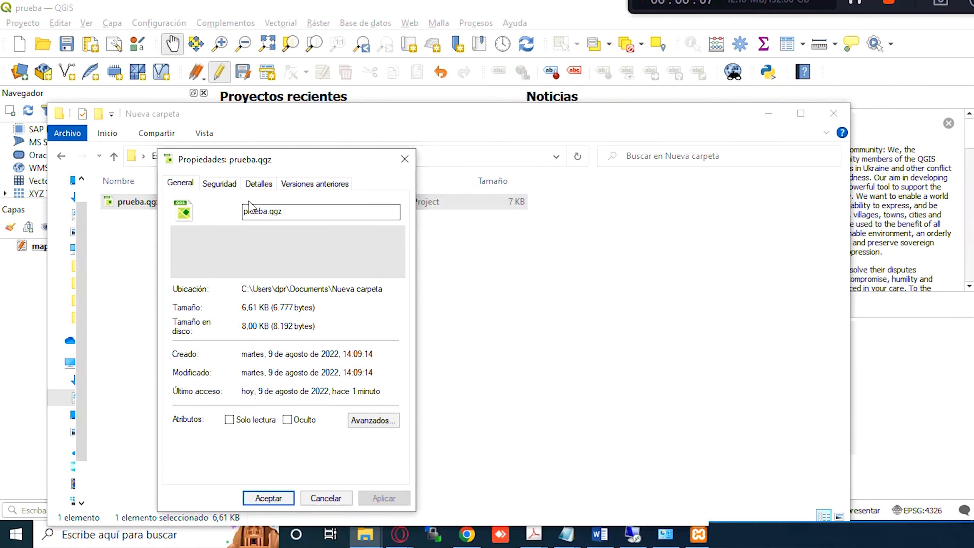
pyautogui.click(229, 184)
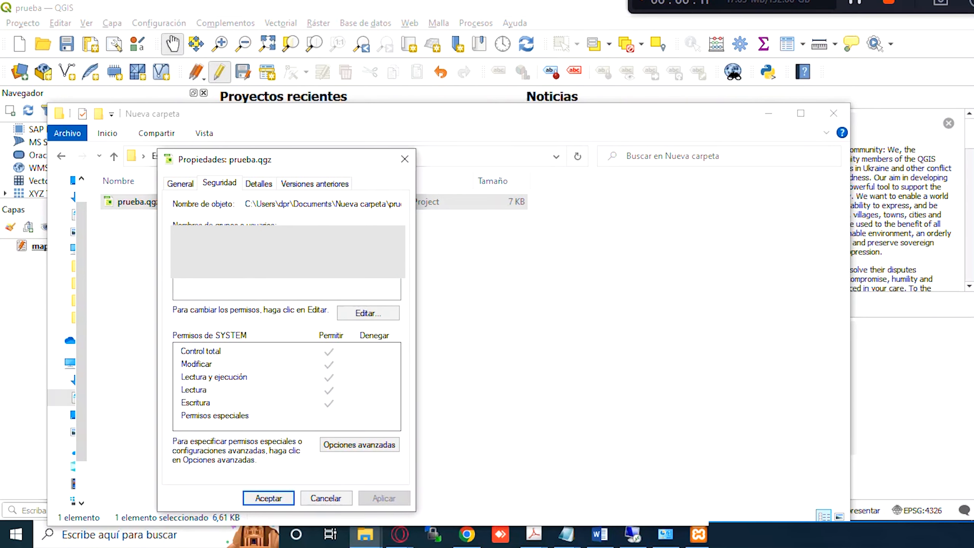
pyautogui.click(405, 159)
pyautogui.click(769, 113)
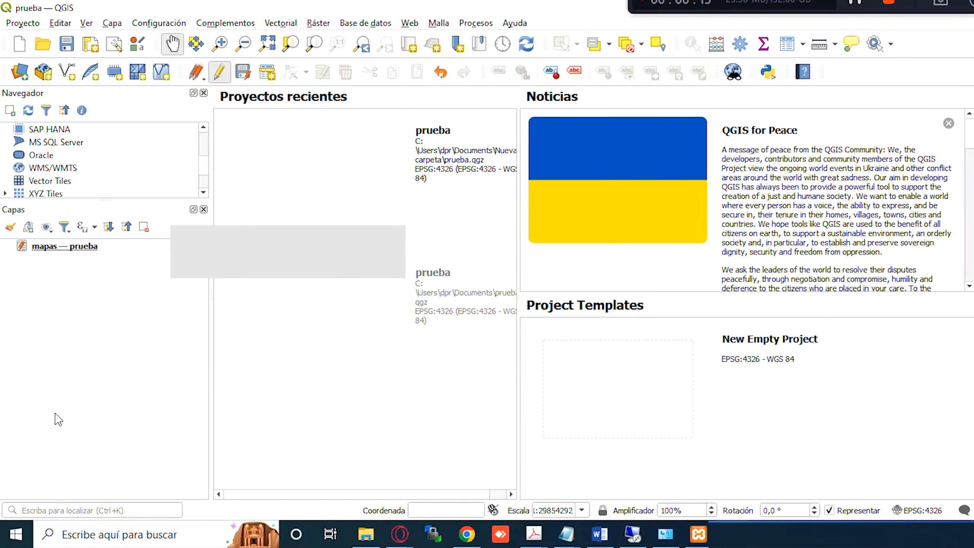
# - Open the attribute table of the mapas — prueba layer from its Capas context menu
pyautogui.click(65, 251)
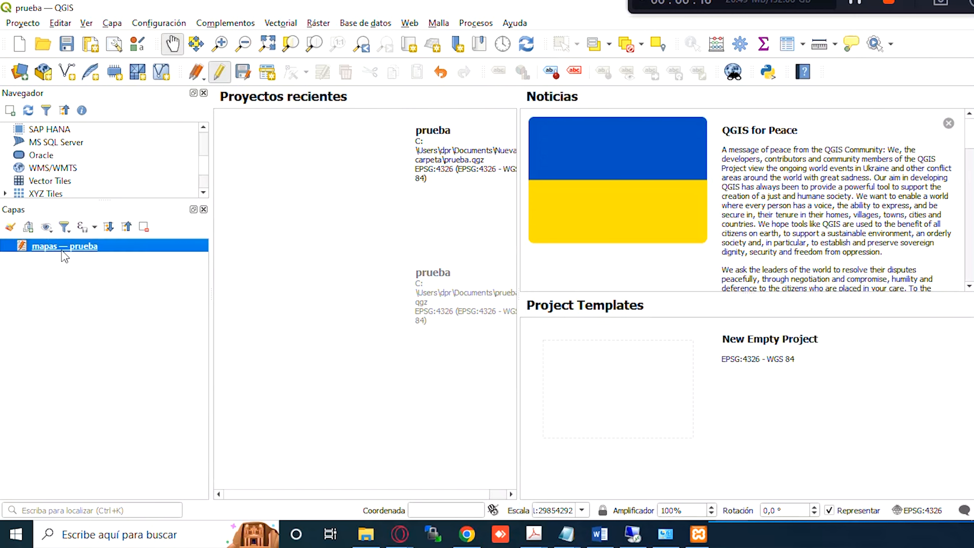
pyautogui.rightClick(64, 252)
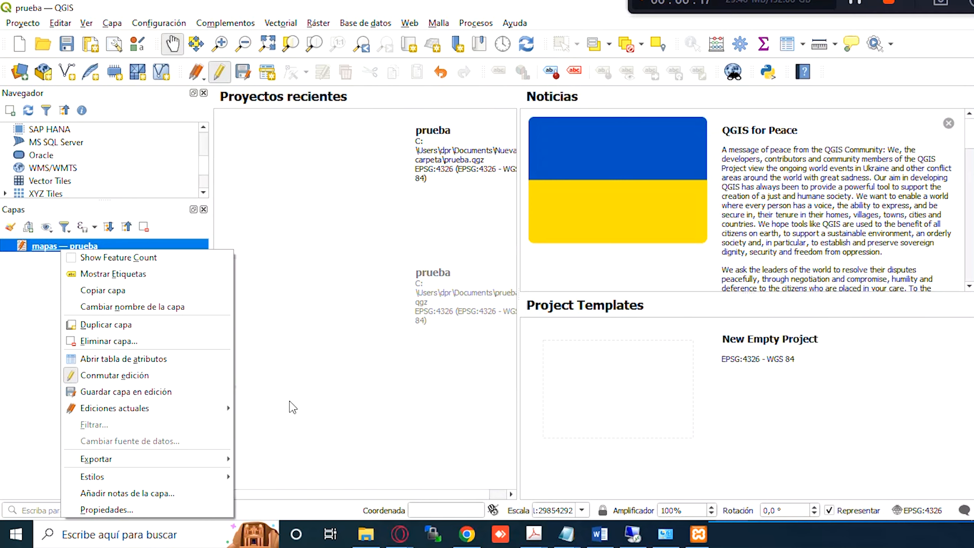
pyautogui.click(97, 360)
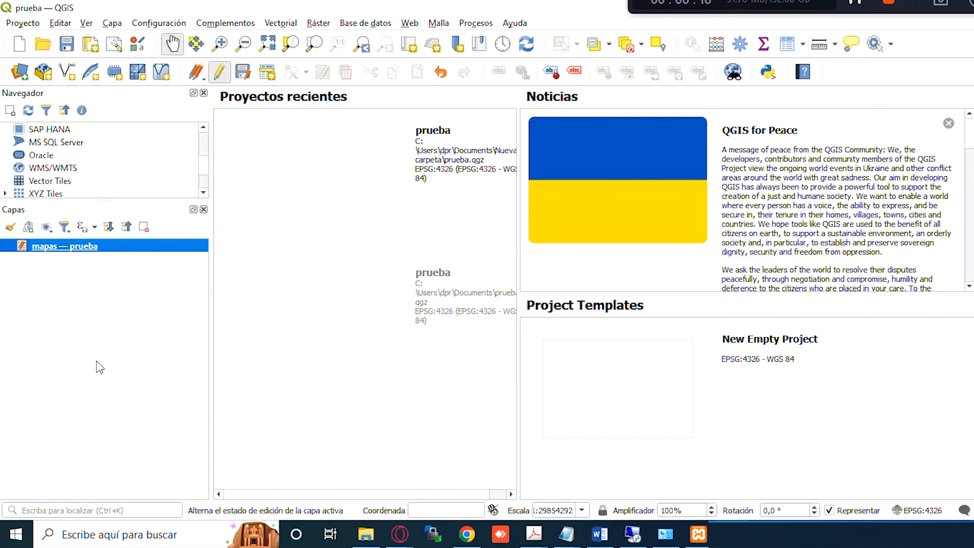